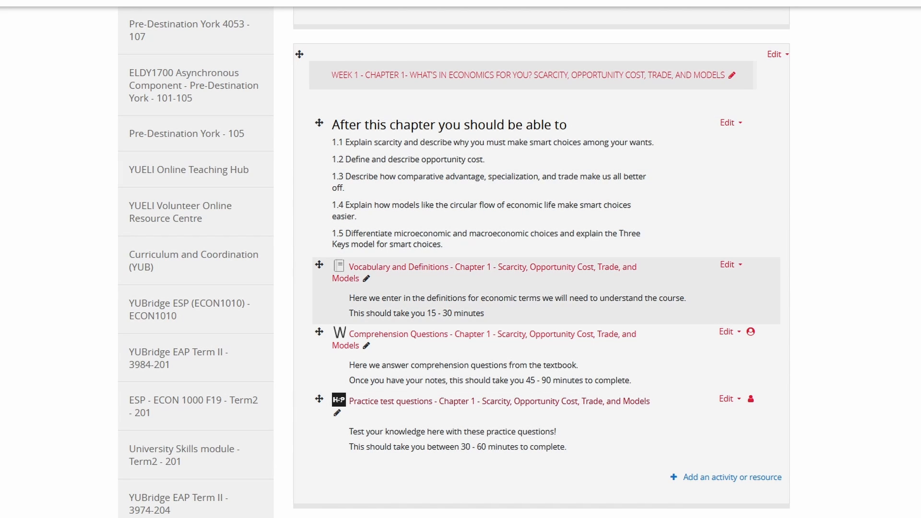
Step: Open the Week 1 Vocabulary and Definitions glossary for Chapter 1 and view its first entries
click(492, 267)
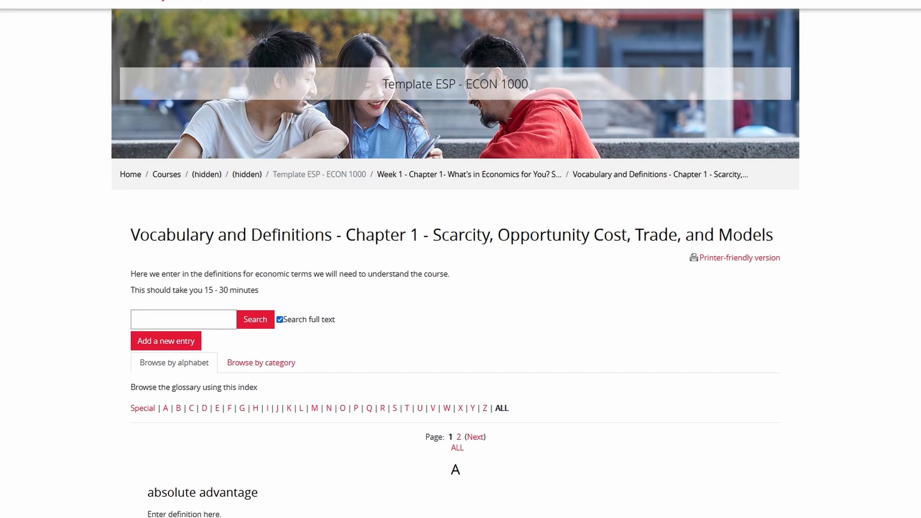
scroll(460, 259, down, 2)
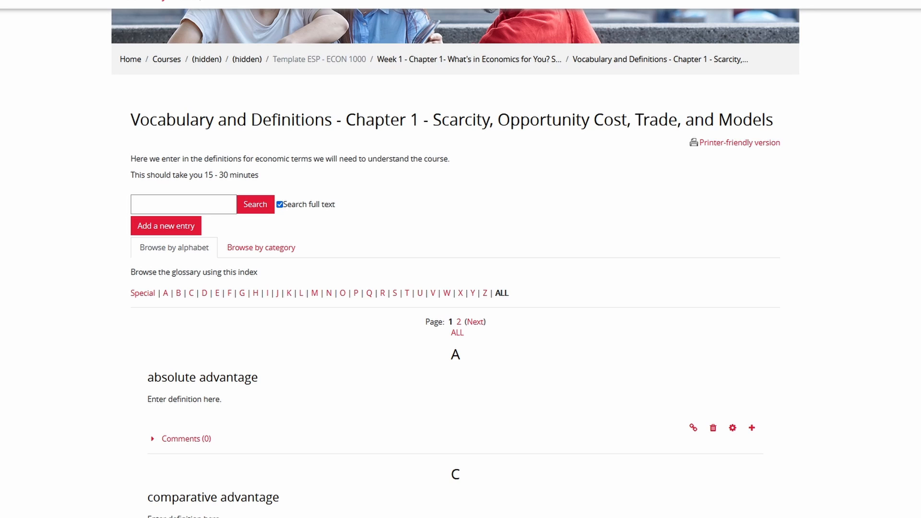
scroll(460, 260, down, 1)
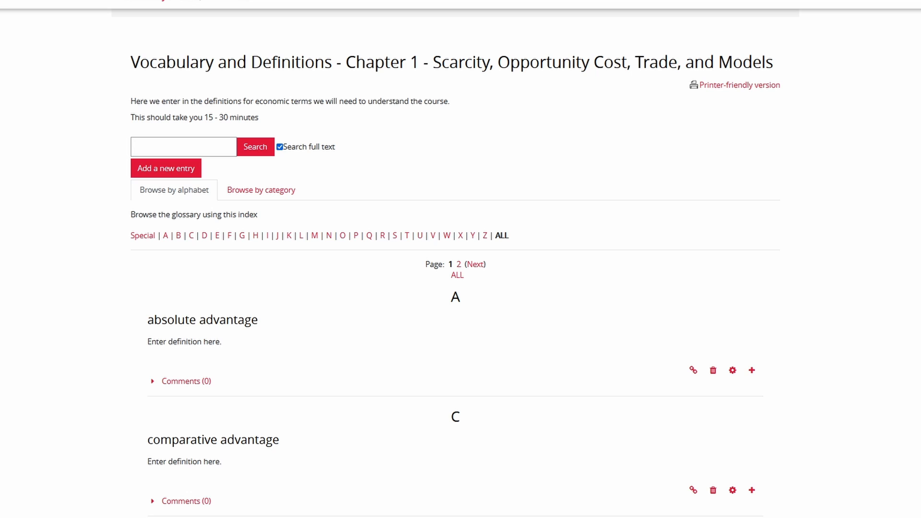
Step: Post the comment "Answer" under the absolute advantage glossary entry, and delete that comment again
click(186, 381)
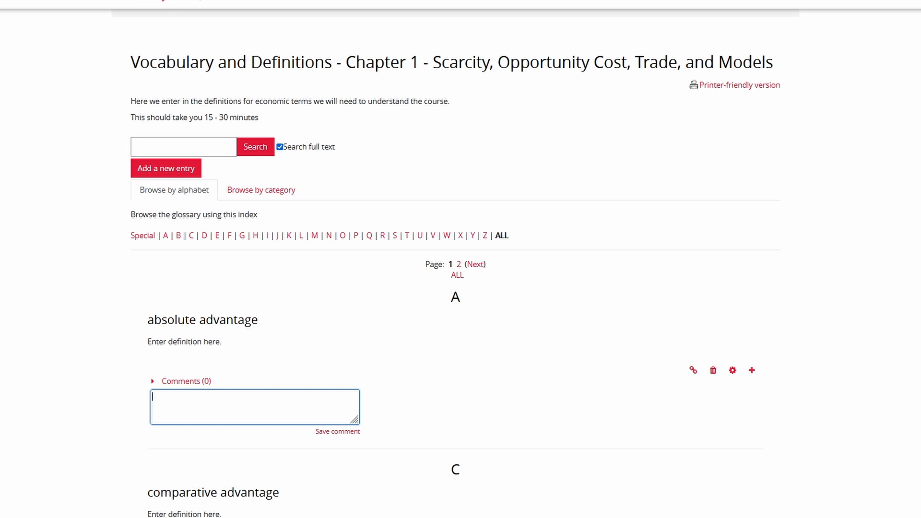
text(Answer)
click(337, 432)
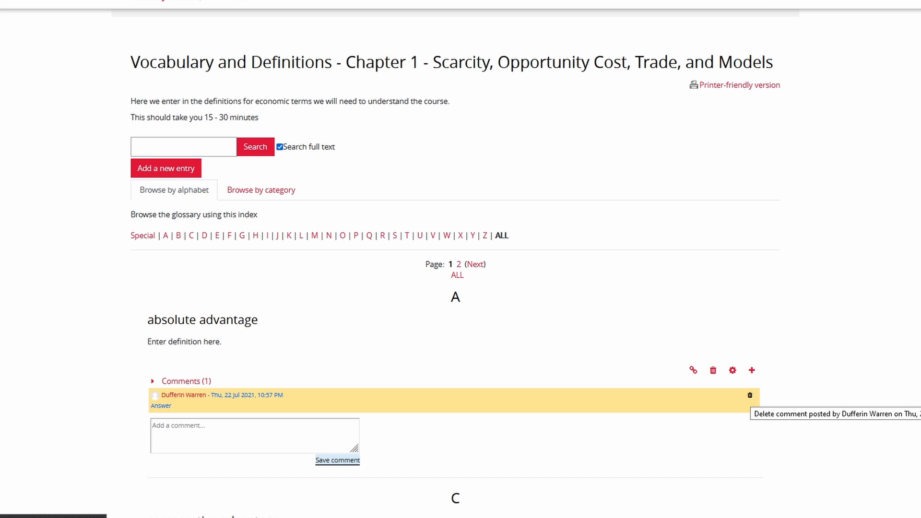
click(750, 394)
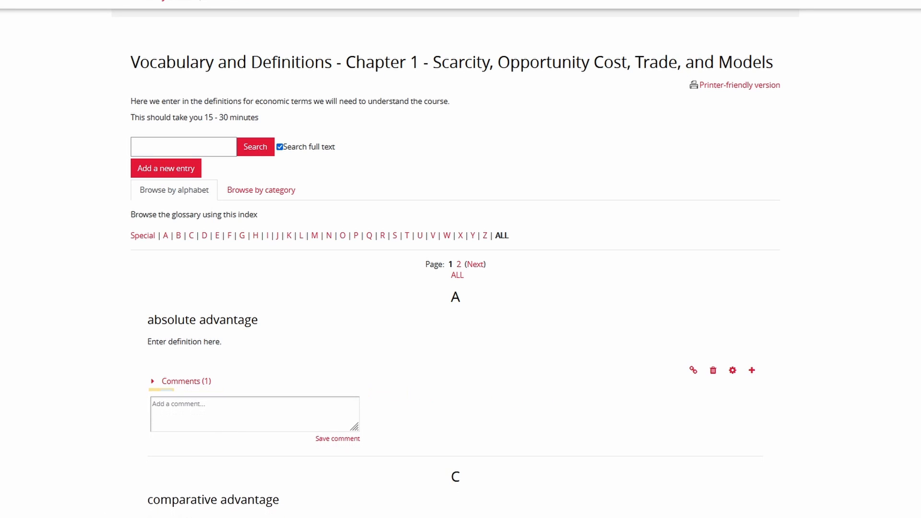
Step: Look through the glossary entries that follow absolute advantage and return to the Template ESP - ECON 1000 course page
scroll(456, 259, down, 3)
scroll(455, 259, down, 8)
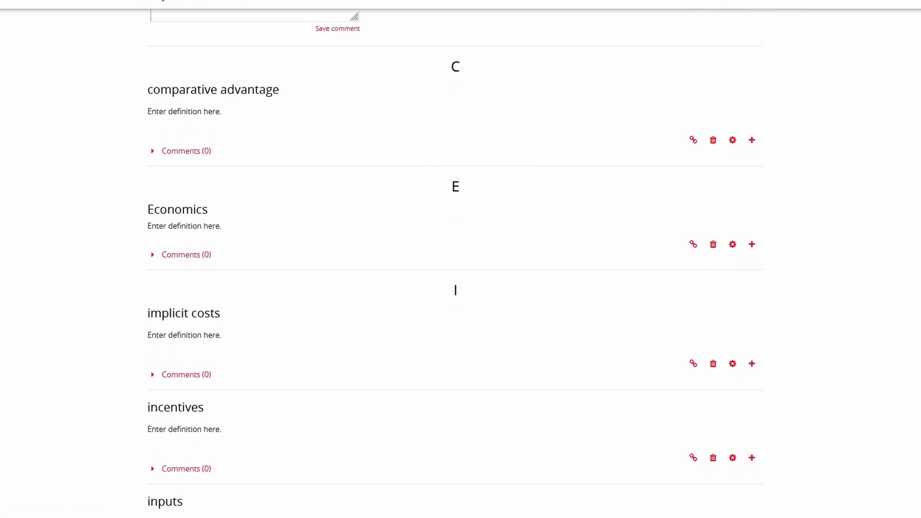
scroll(186, 317, up, 1)
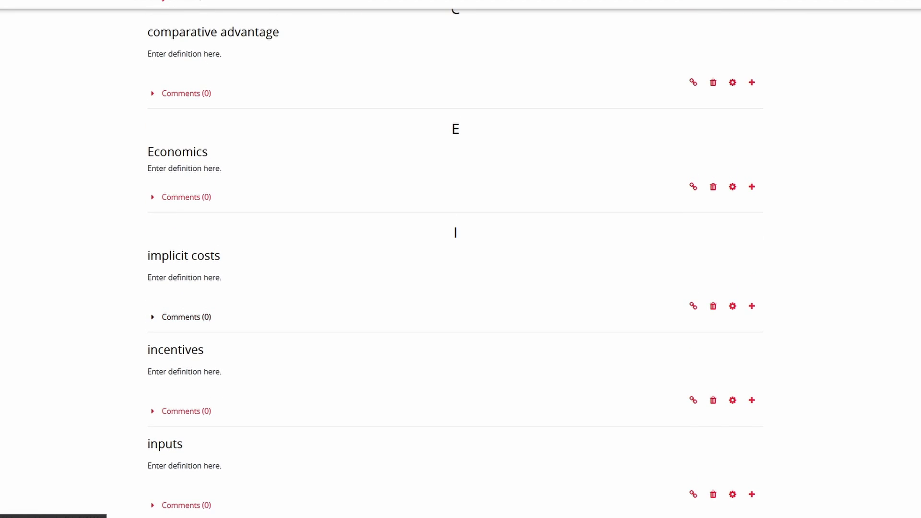
scroll(186, 317, up, 2)
scroll(455, 259, up, 6)
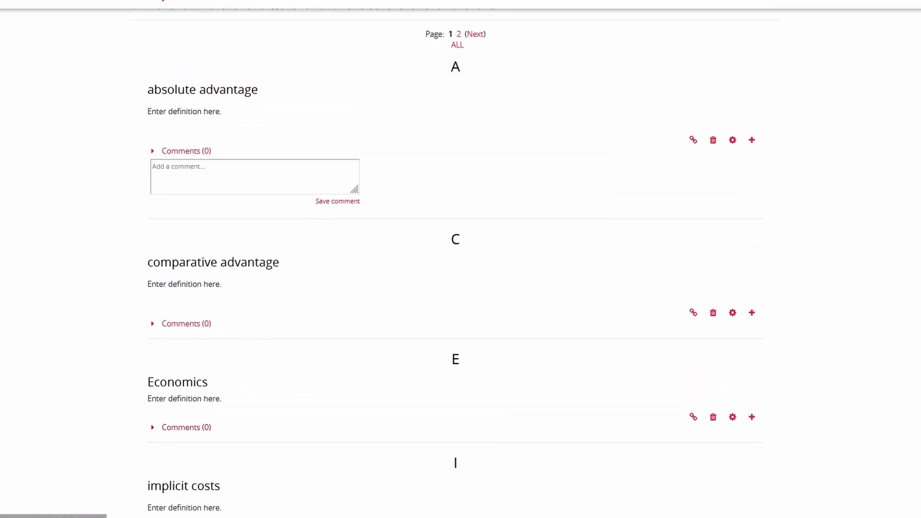
scroll(455, 259, up, 3)
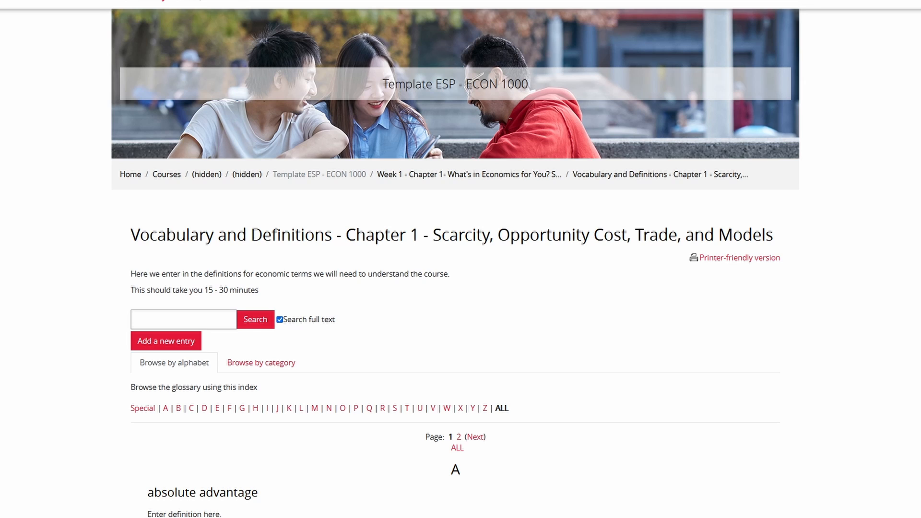
click(319, 174)
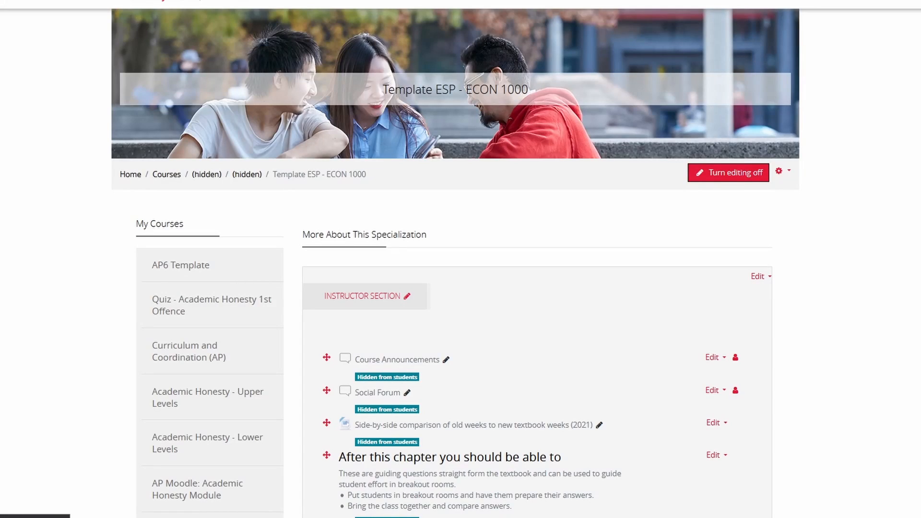
Step: Open the Week 1 Comprehension Questions wiki for Chapter 1 and view the questions on page 1
scroll(537, 259, down, 12)
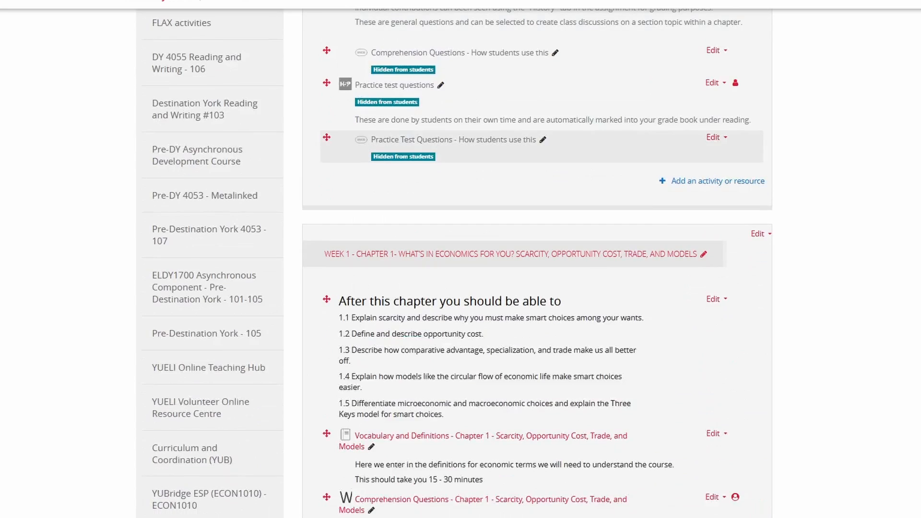
scroll(537, 259, down, 4)
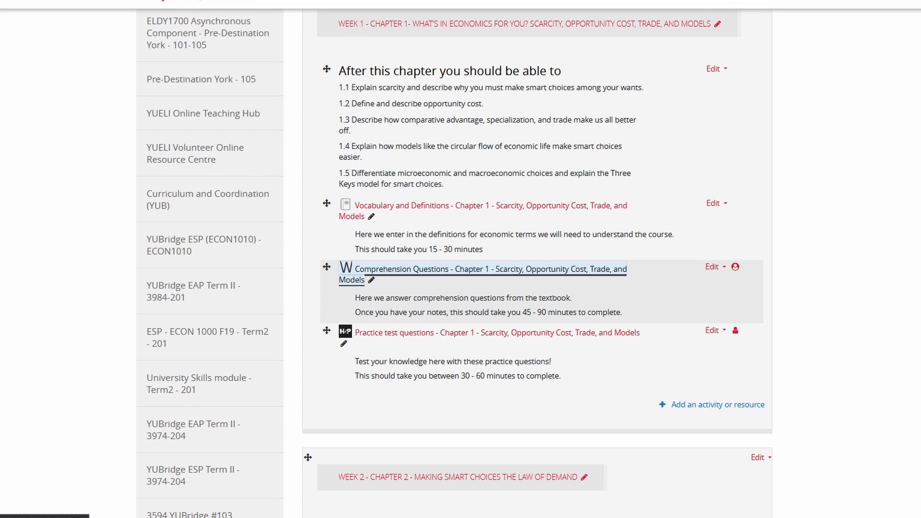
click(489, 269)
scroll(456, 259, down, 6)
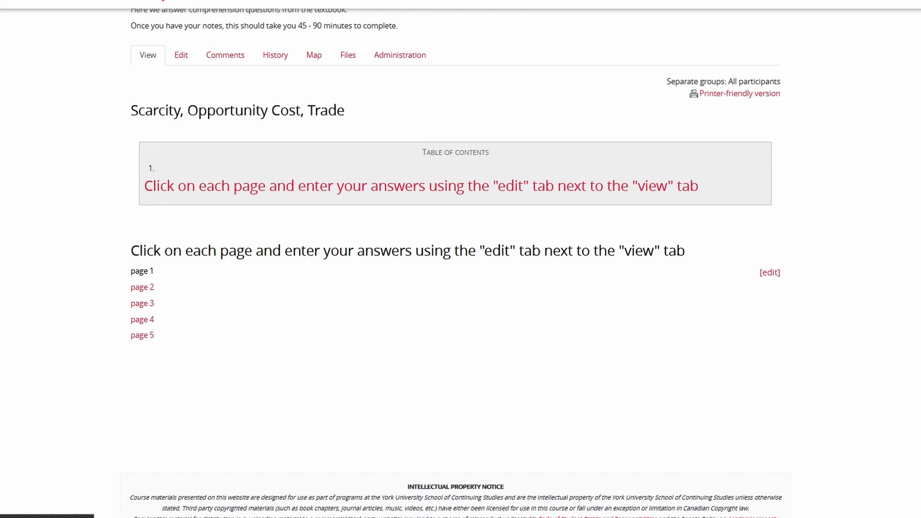
click(142, 271)
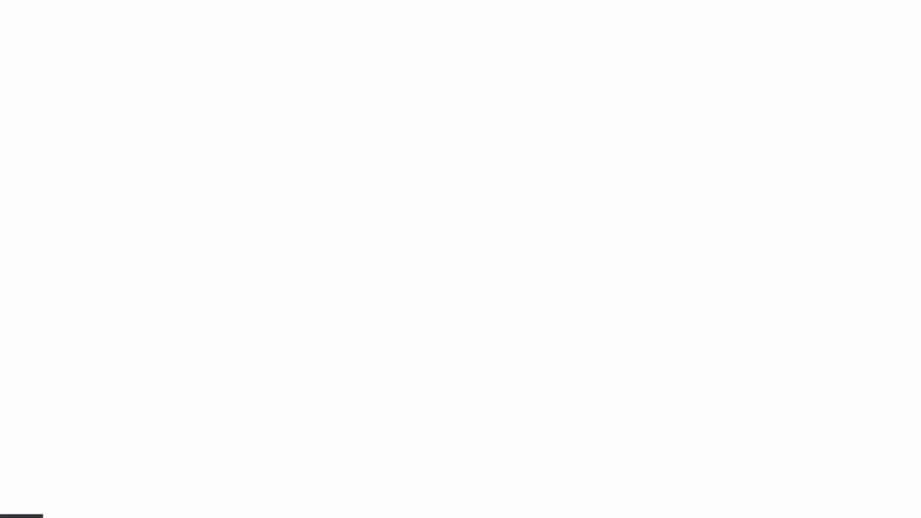
scroll(456, 259, down, 8)
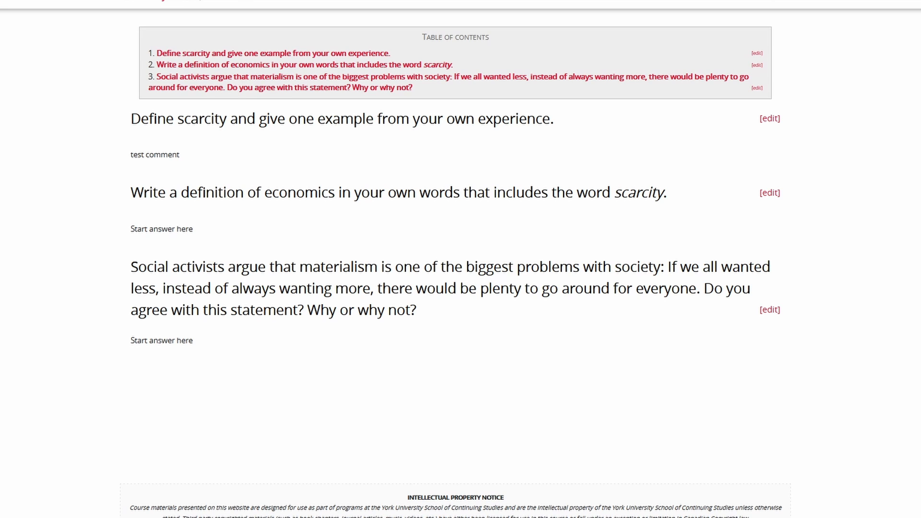
Step: Open the "Define scarcity and give one example" section for editing and select its answer text "test comment"
click(770, 119)
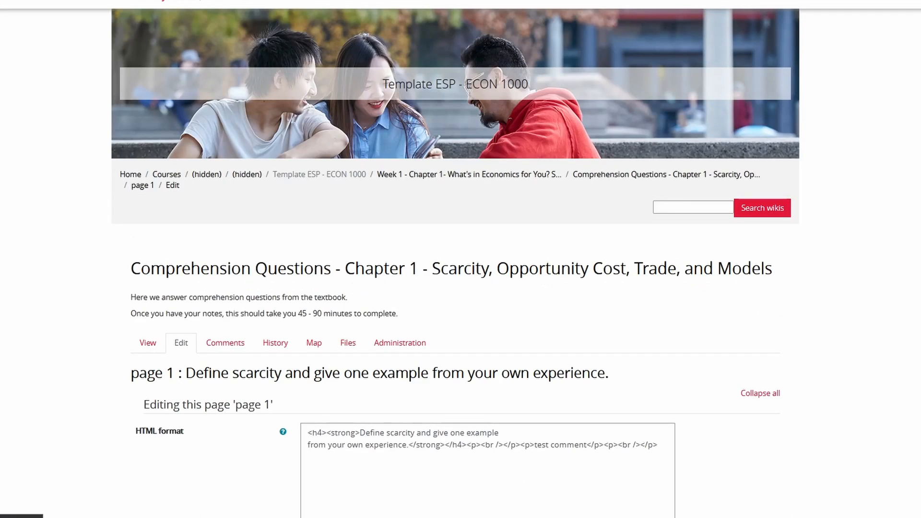
scroll(456, 263, down, 3)
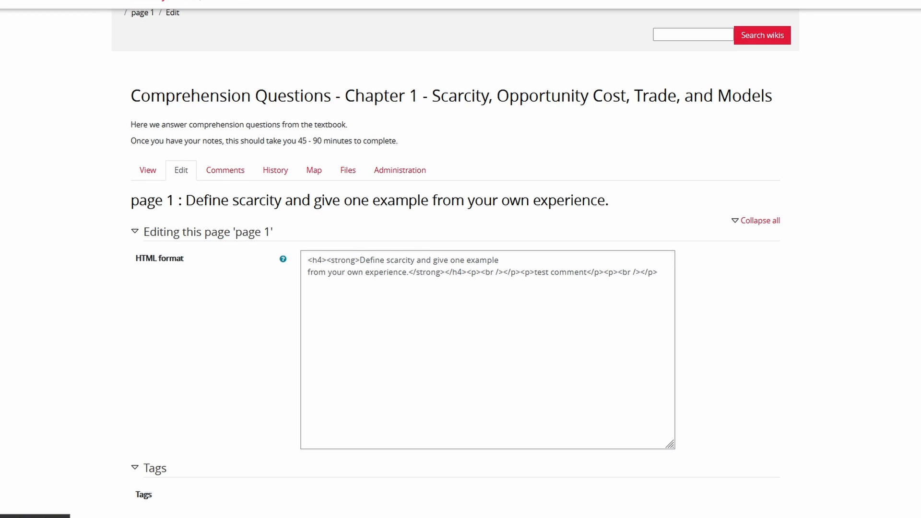
scroll(455, 264, down, 2)
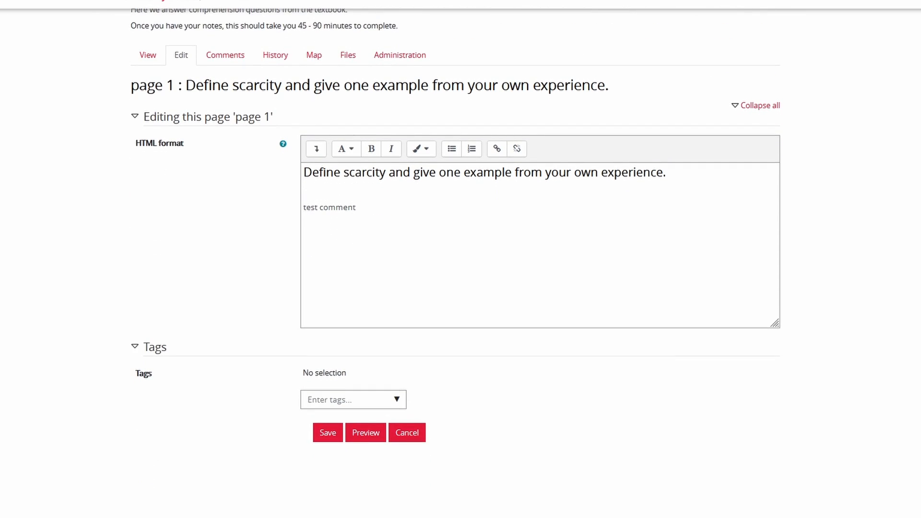
triple_click(329, 207)
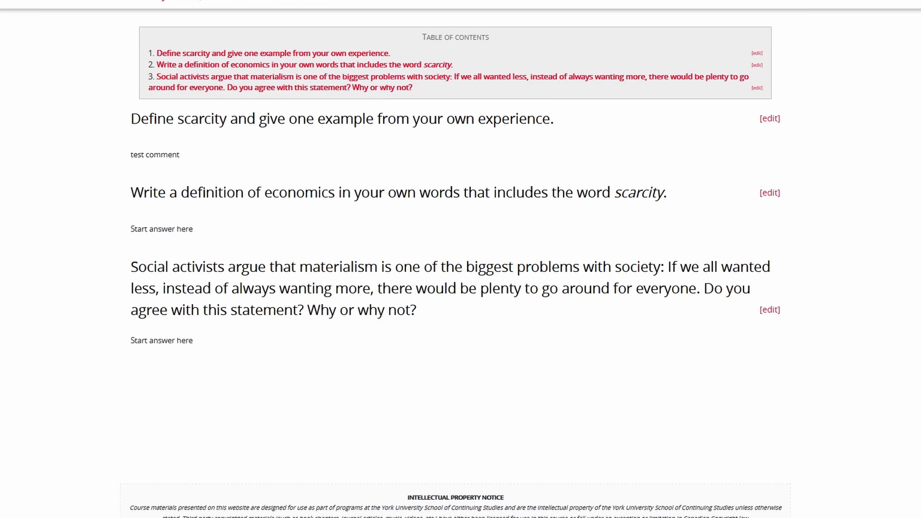
Step: Return from page 1 to the Comprehension Questions wiki's start page and view its list of pages
scroll(456, 268, up, 1)
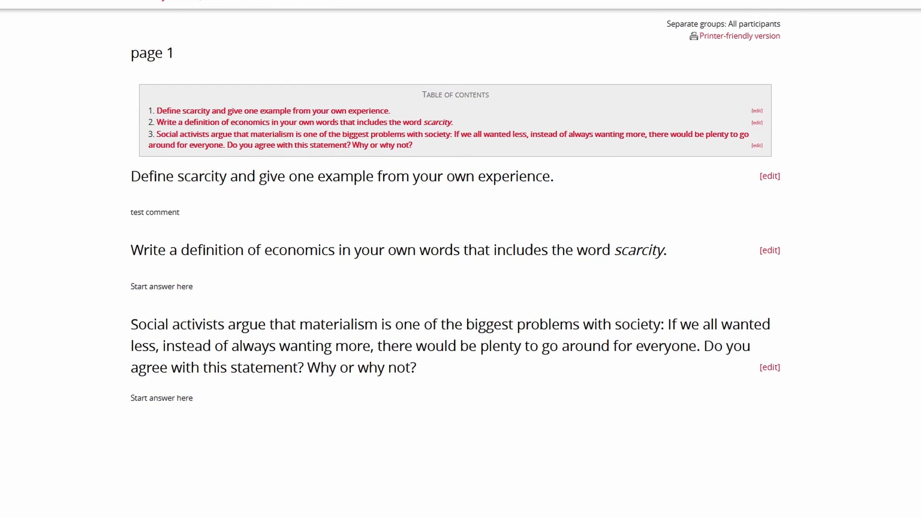
scroll(455, 267, up, 5)
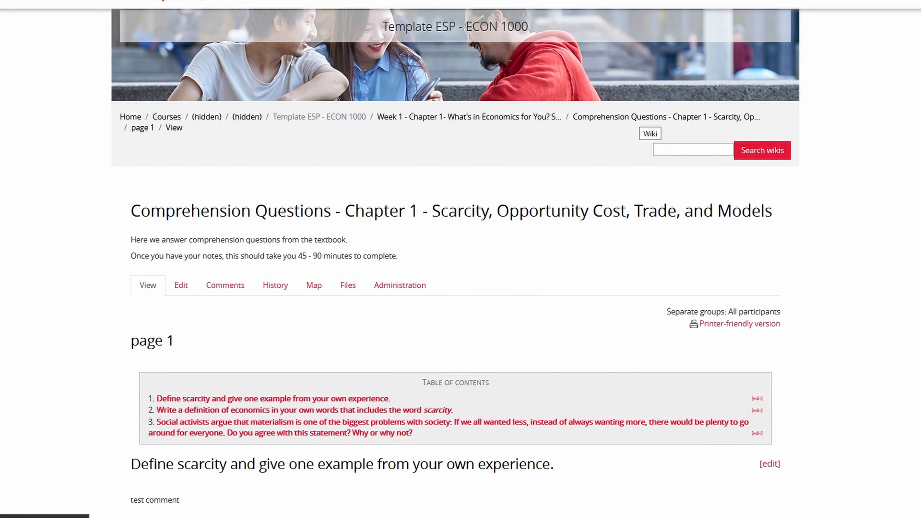
click(666, 117)
scroll(456, 268, down, 3)
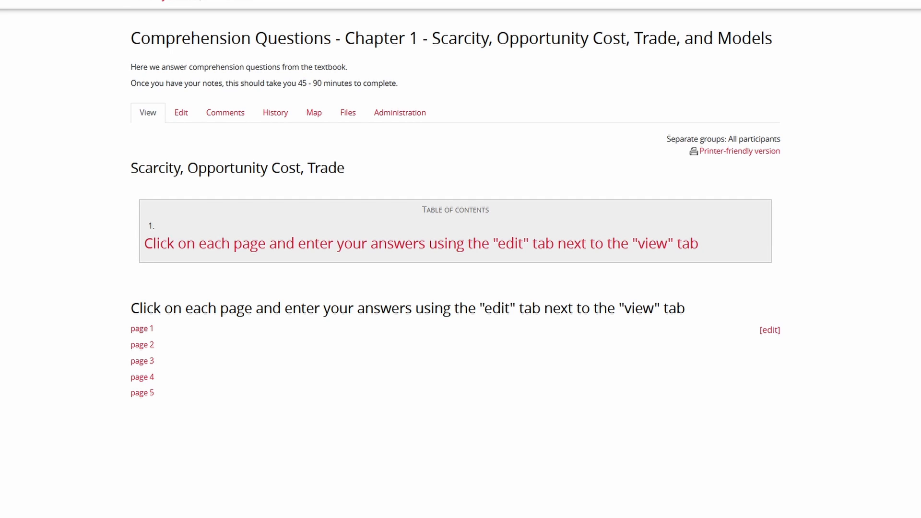
Step: Go back to the ECON 1000 course page and open the Week 1 Practice test questions activity for Chapter 1
scroll(461, 259, up, 5)
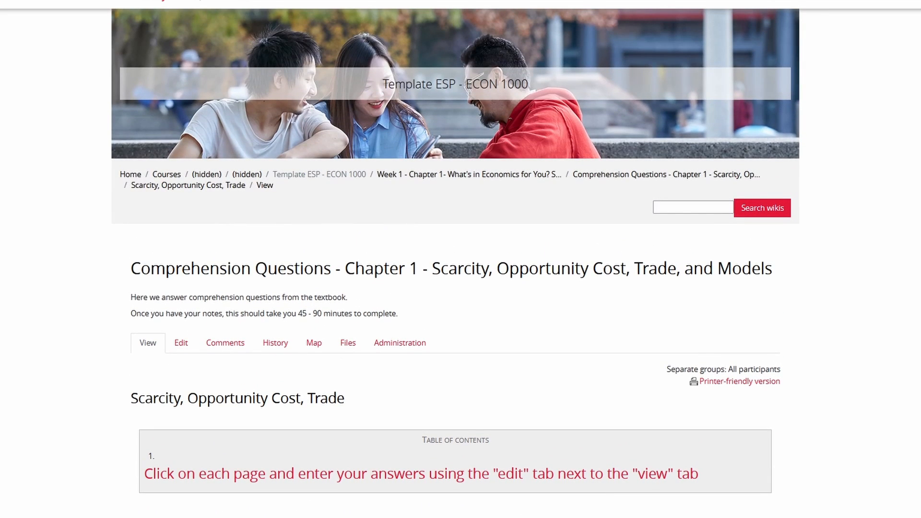
click(319, 174)
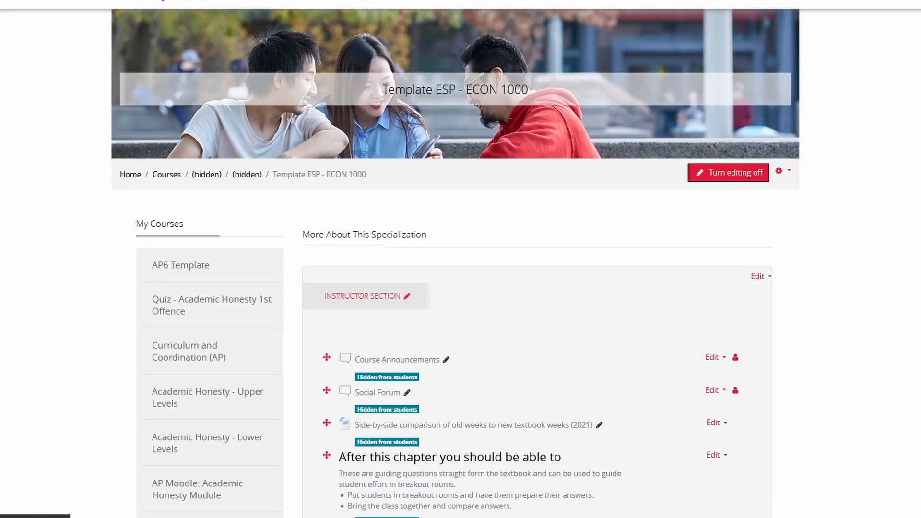
scroll(538, 259, down, 15)
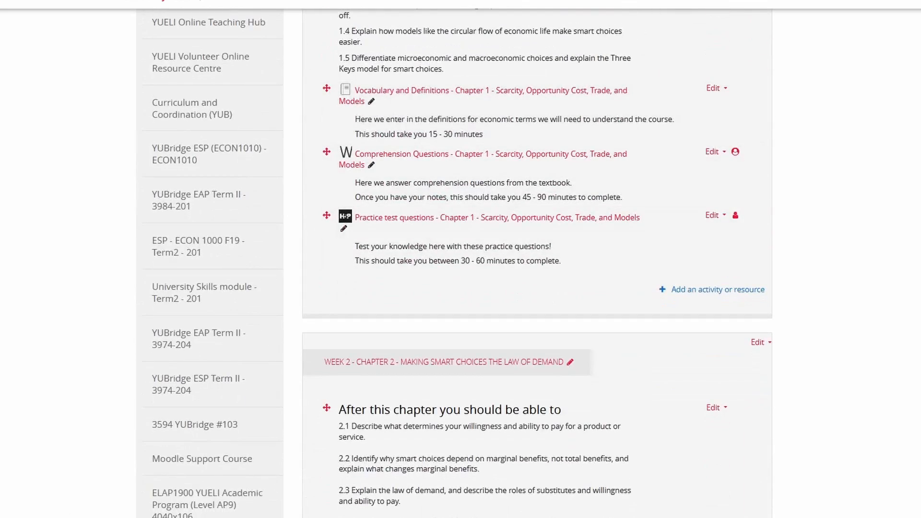
scroll(461, 259, up, 2)
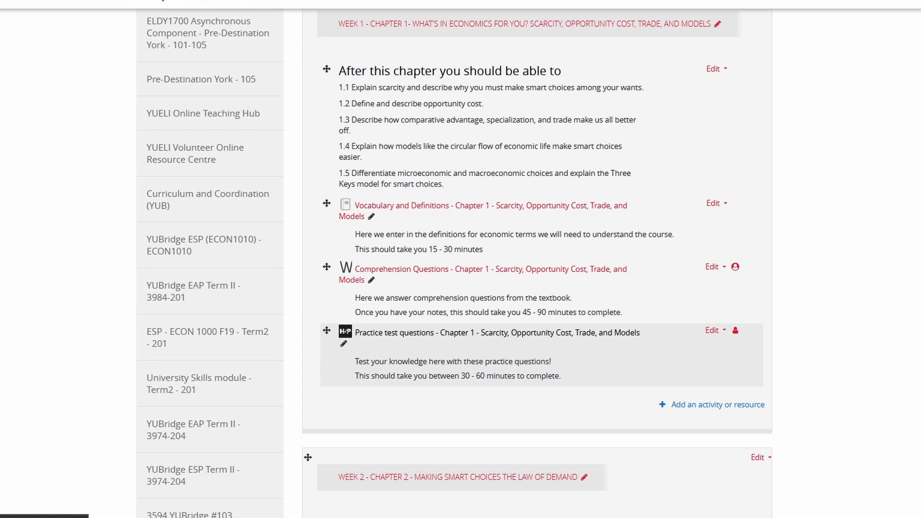
click(432, 333)
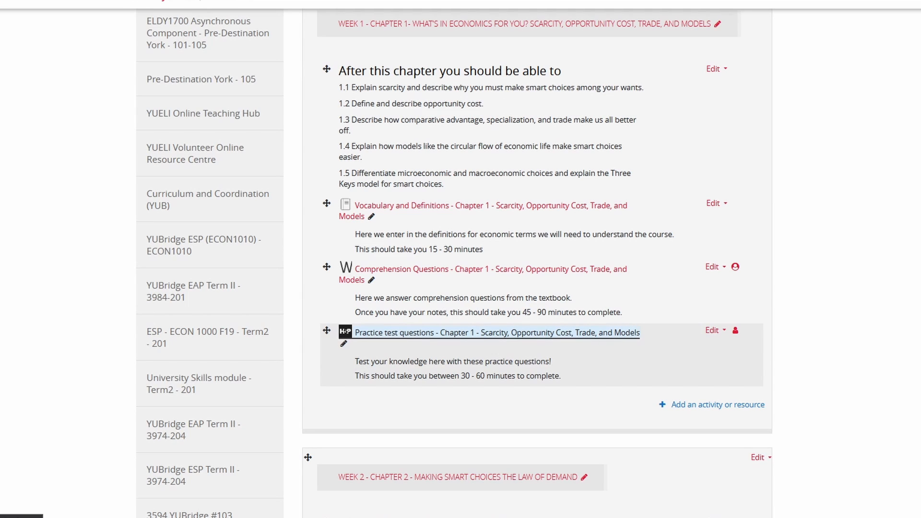
scroll(455, 234, down, 1)
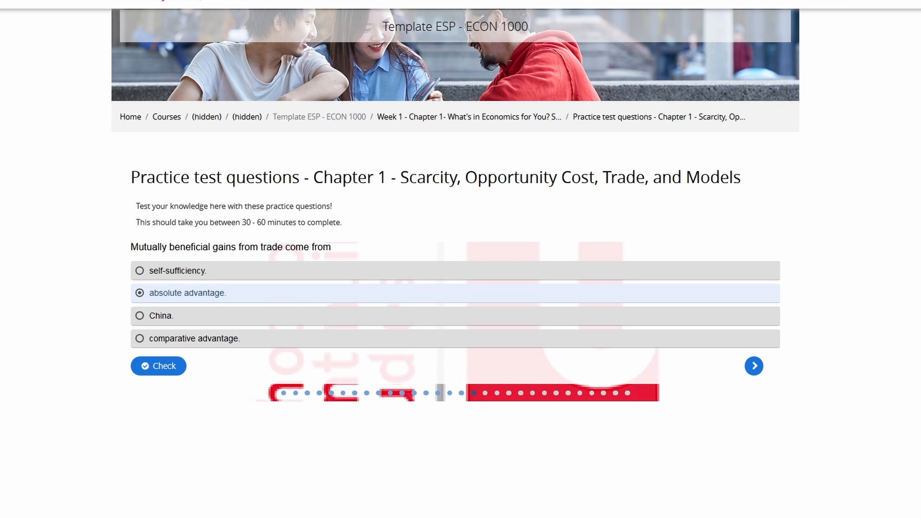
Step: Answer the question on mutually beneficial gains from trade with "self-sufficiency." and check the answer
click(177, 271)
click(166, 316)
click(178, 271)
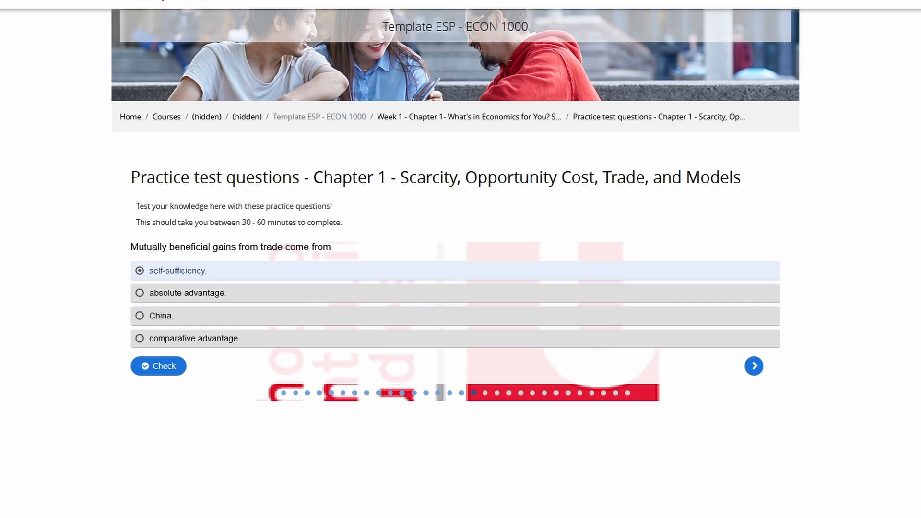
click(159, 366)
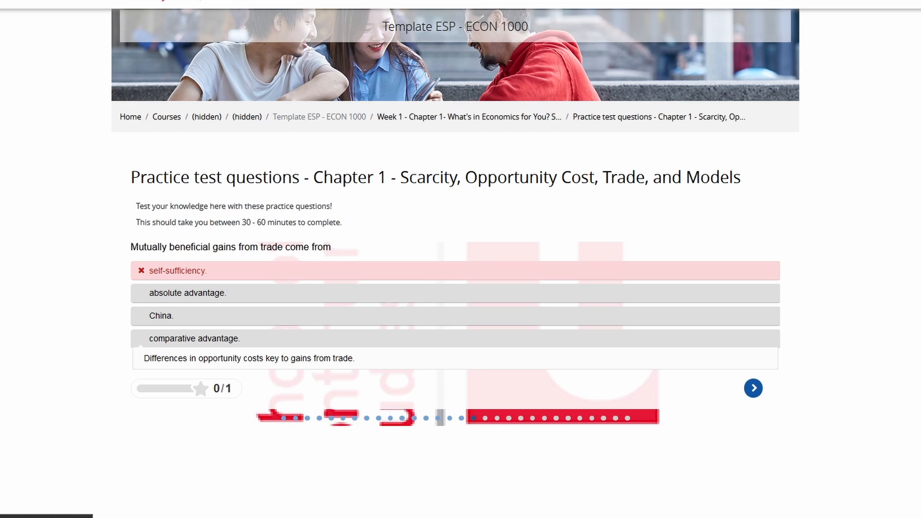
Step: Advance to the question on calculating opportunity cost, choose "get – give up" and check the answer
click(753, 389)
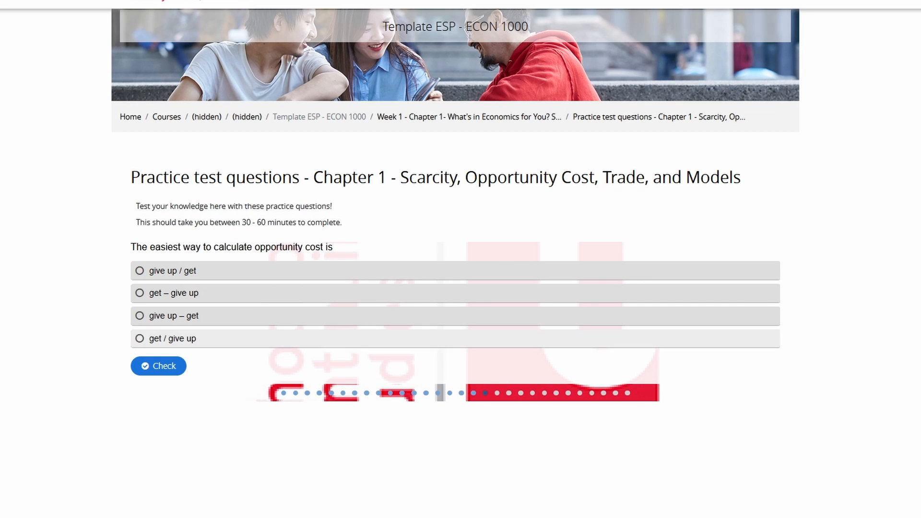
click(174, 293)
click(159, 366)
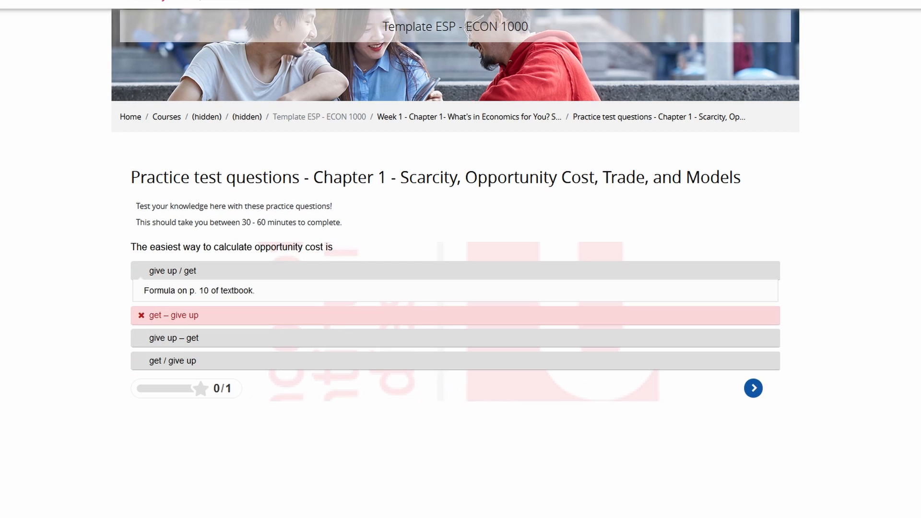
Step: Advance to the cookies and muffins trade question, choose "bake cookies because she has an absolute advantage." and check it
click(754, 388)
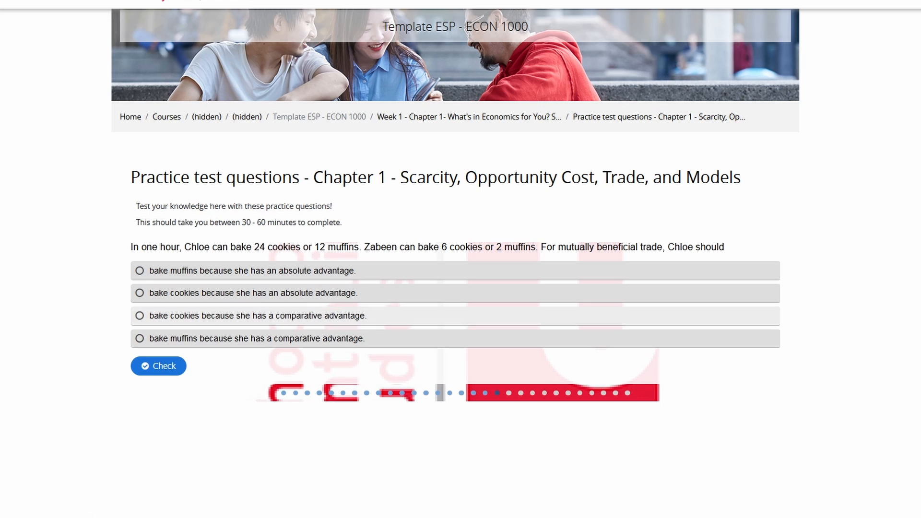
click(192, 293)
click(158, 366)
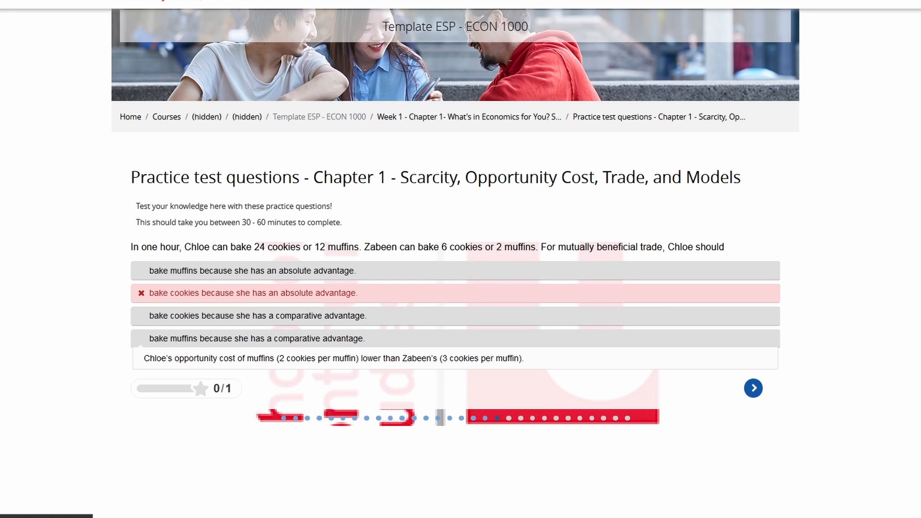
Step: Advance to the true/false question on input and output markets, answer False and check it
click(753, 388)
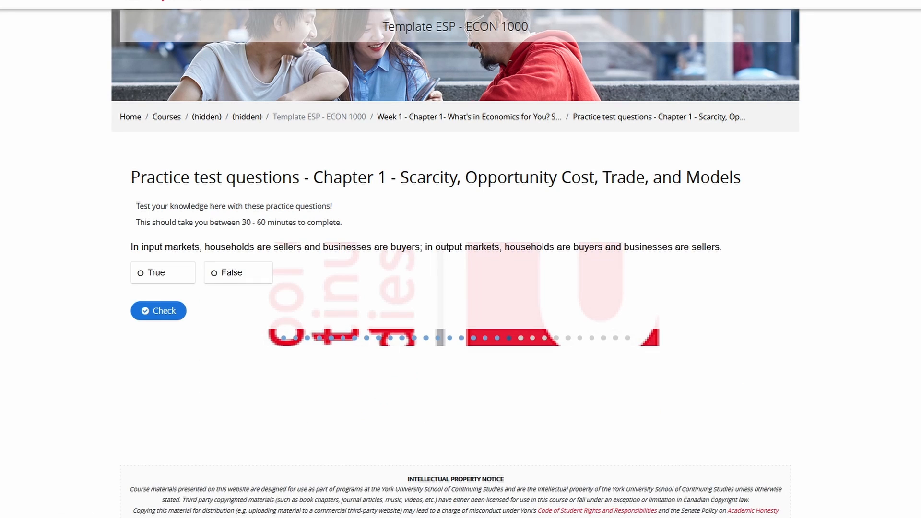
click(238, 272)
click(158, 310)
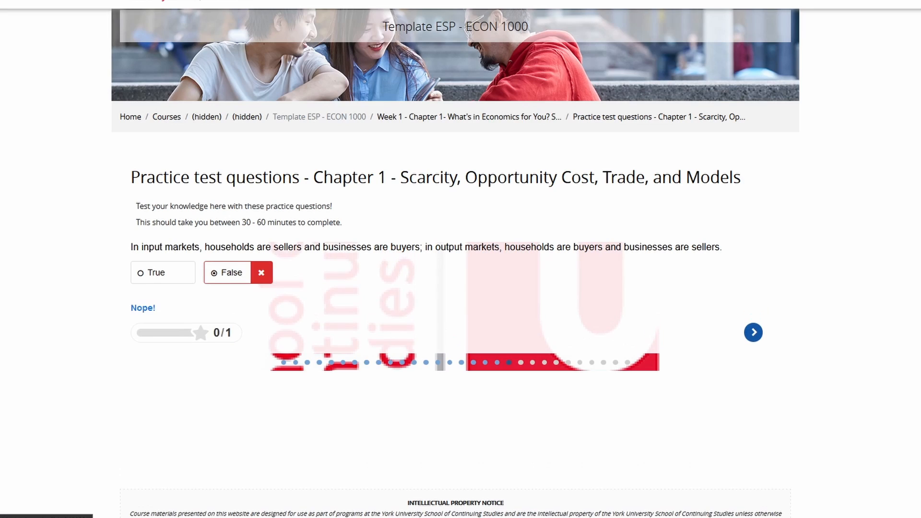